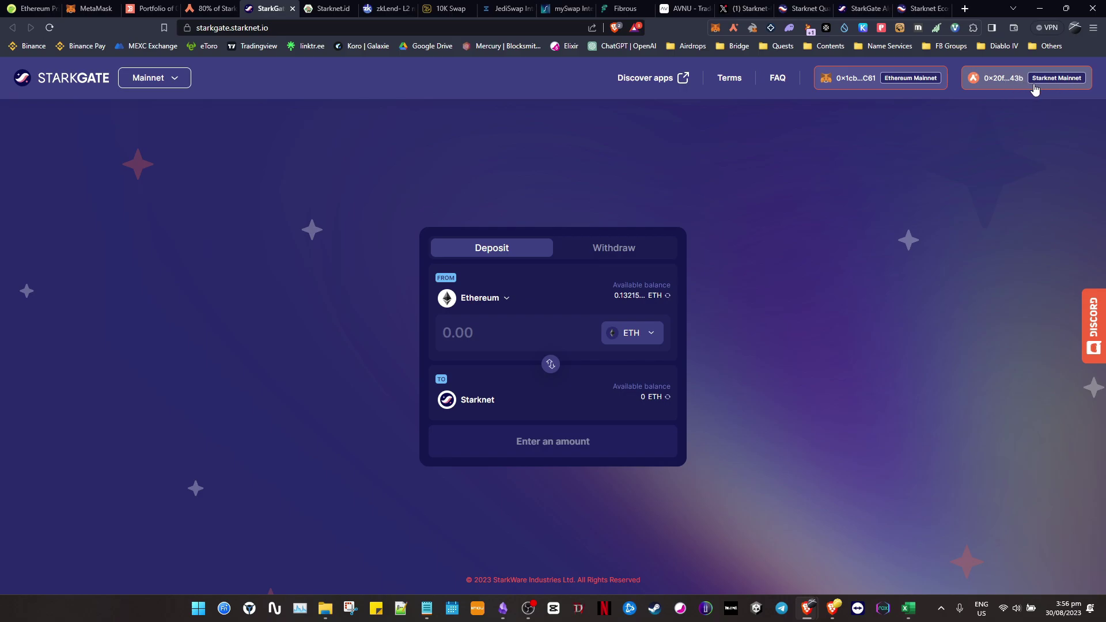
Transfer 0.12 ETH from Ethereum to Starknet, and tick off the mainnet-to-Starknet bridging task in the Obsidian checklist
type("0.12")
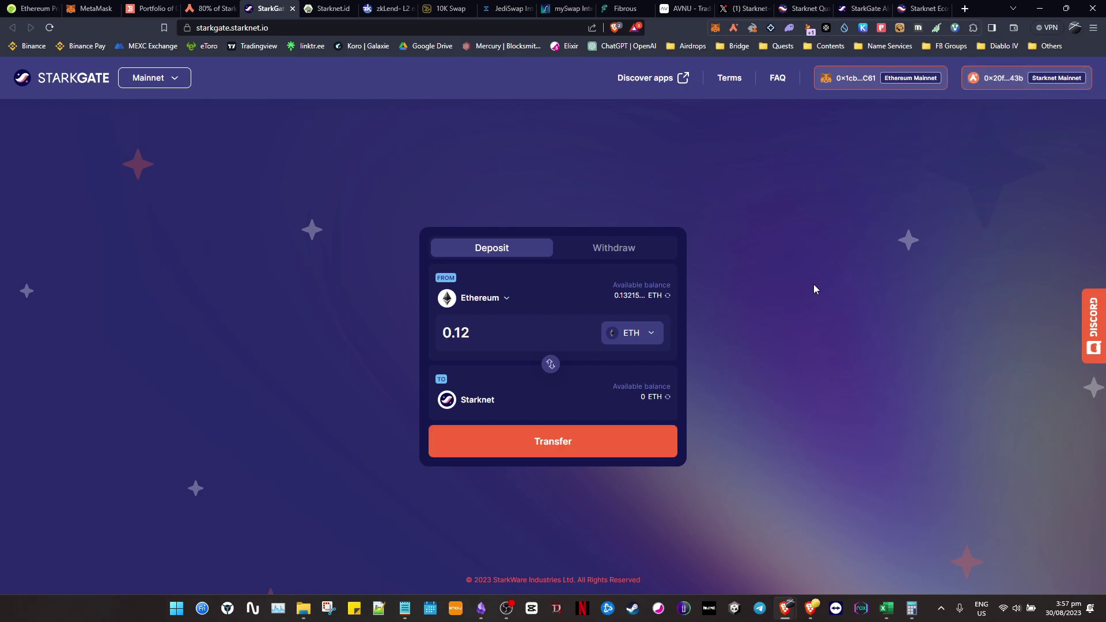
left_click(652, 446)
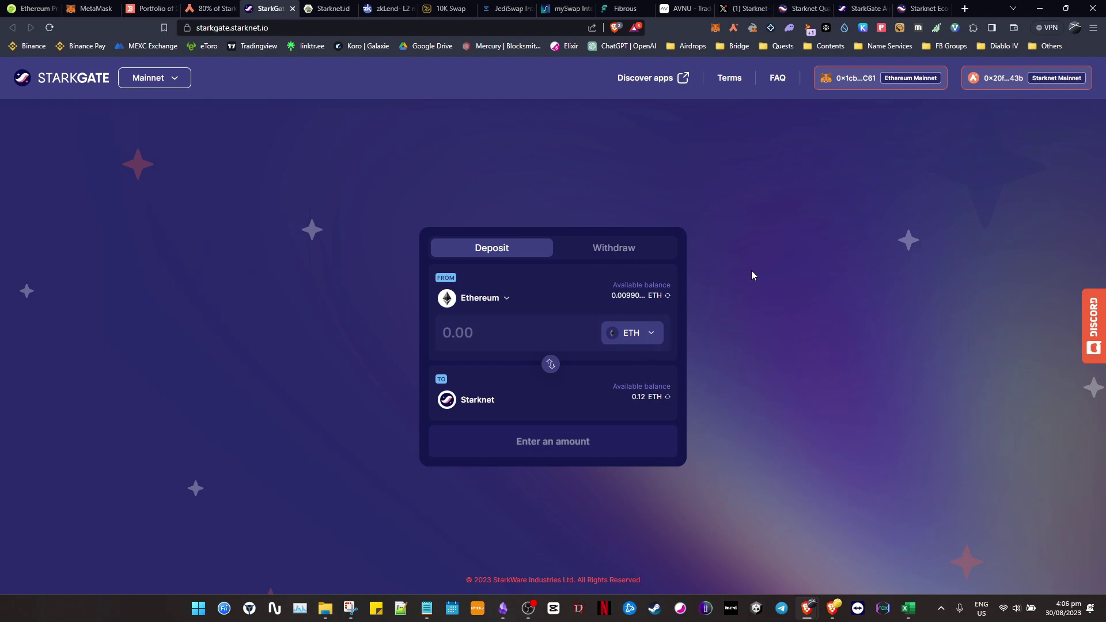
left_click(733, 34)
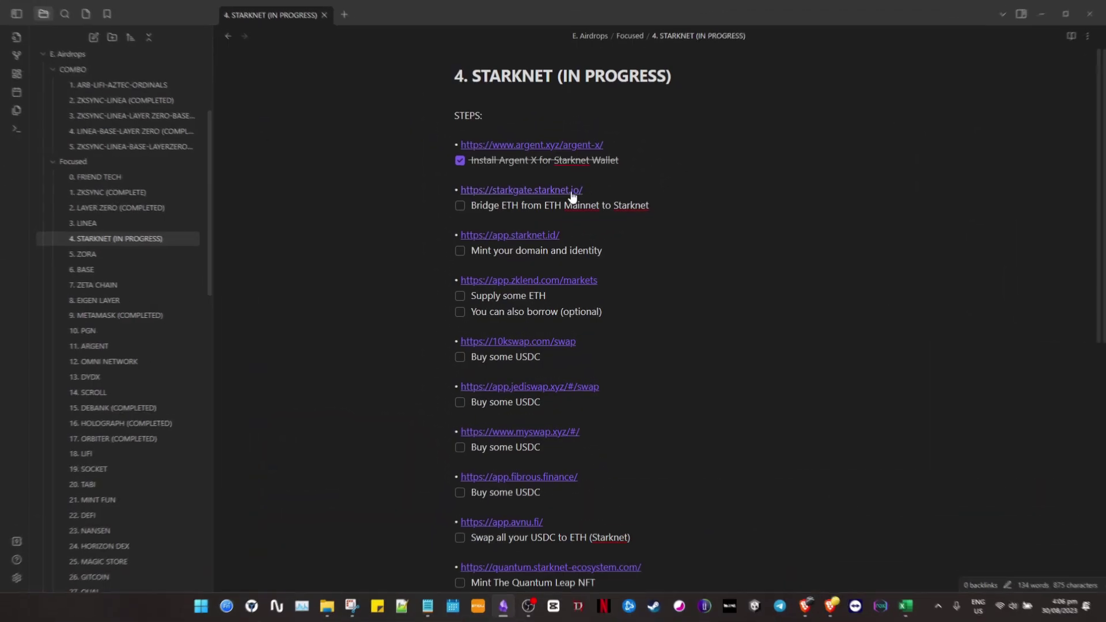
left_click(460, 206)
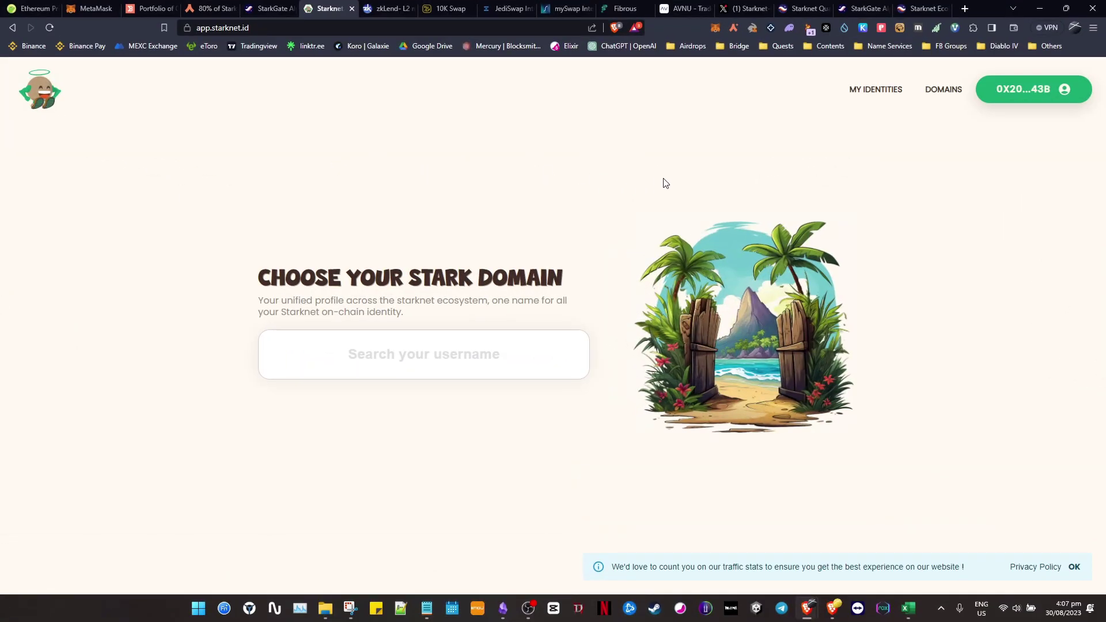
left_click(503, 356)
type("koronft")
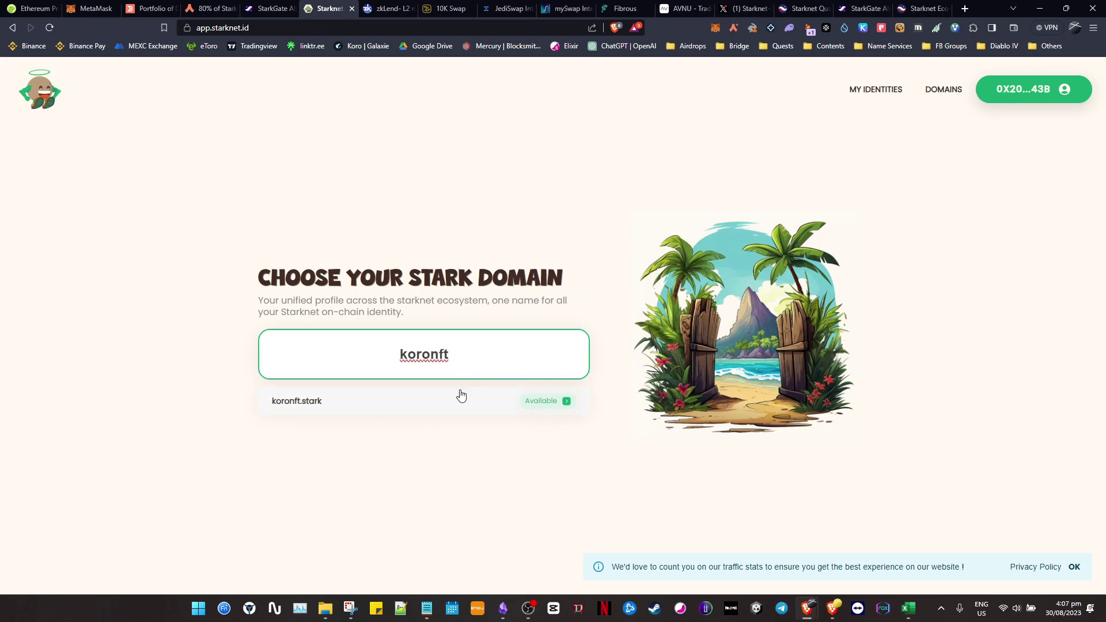
left_click(531, 404)
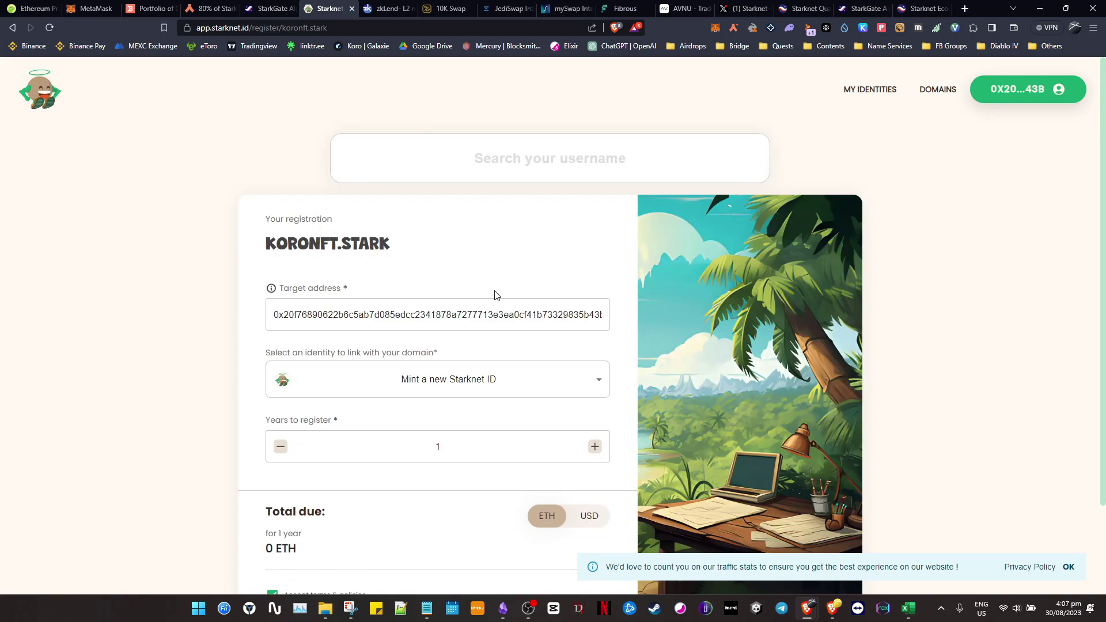
Register koronft.stark for 1 year with a newly minted Starknet ID, approve the wallet transaction and view it on the explorer
scroll(516, 275, "down", 2)
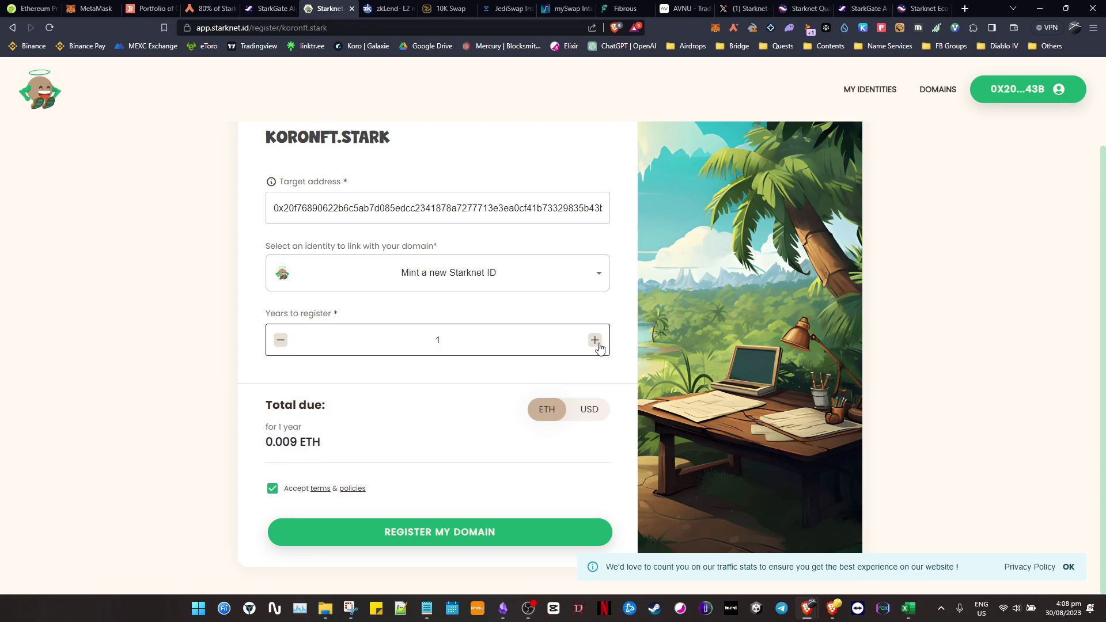
left_click(488, 338)
left_click_drag(329, 444, 250, 445)
left_click_drag(337, 137, 269, 138)
left_click(343, 154)
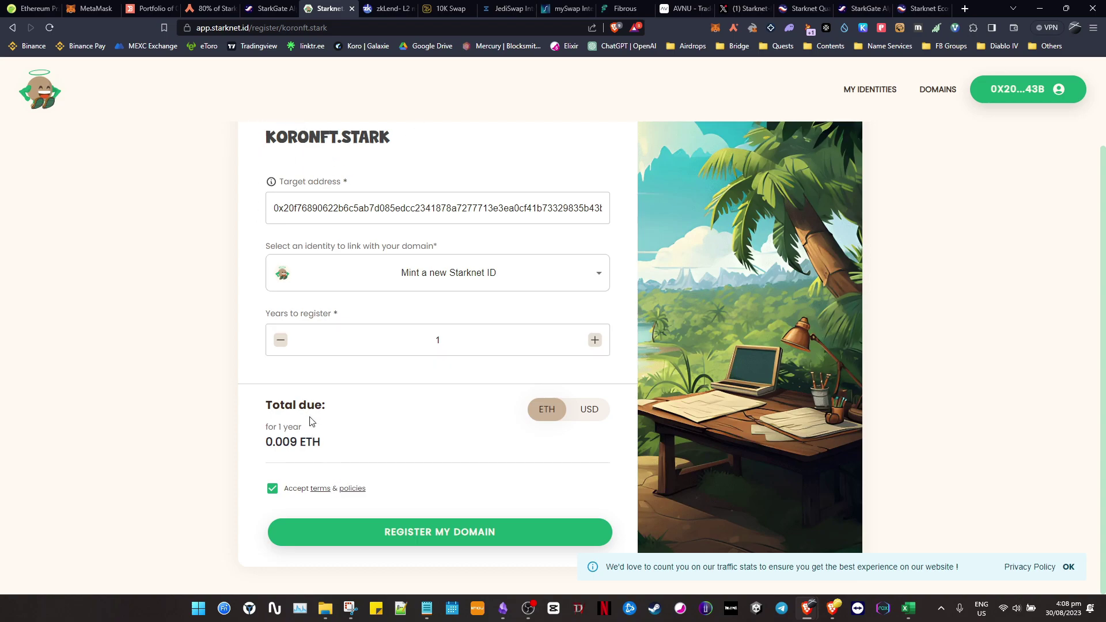
left_click_drag(299, 444, 265, 443)
left_click(350, 436)
left_click(512, 533)
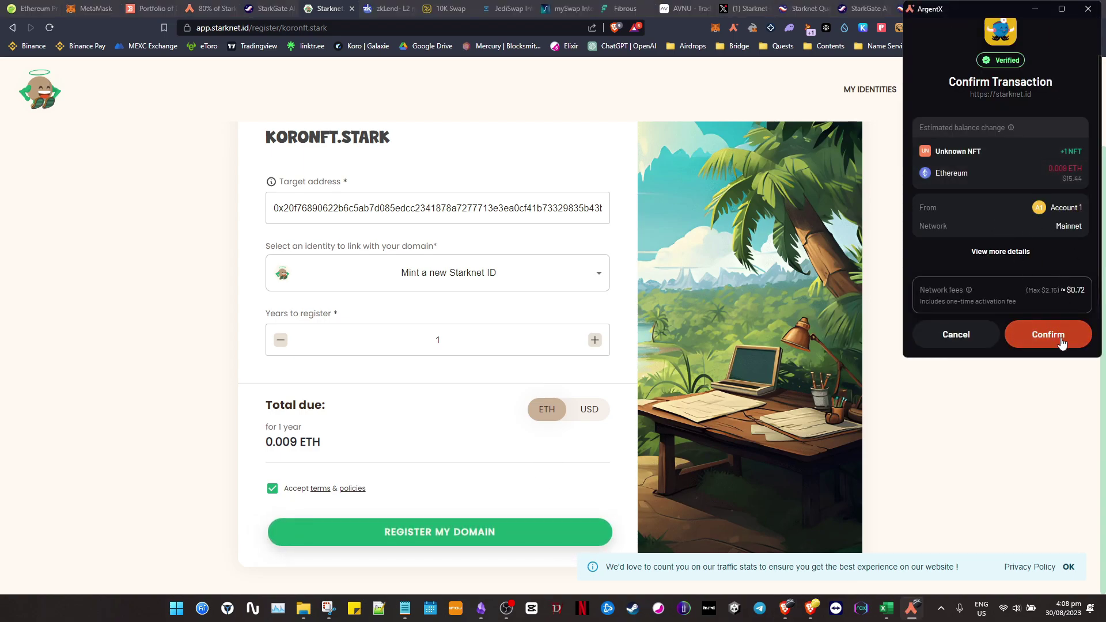
left_click(1062, 340)
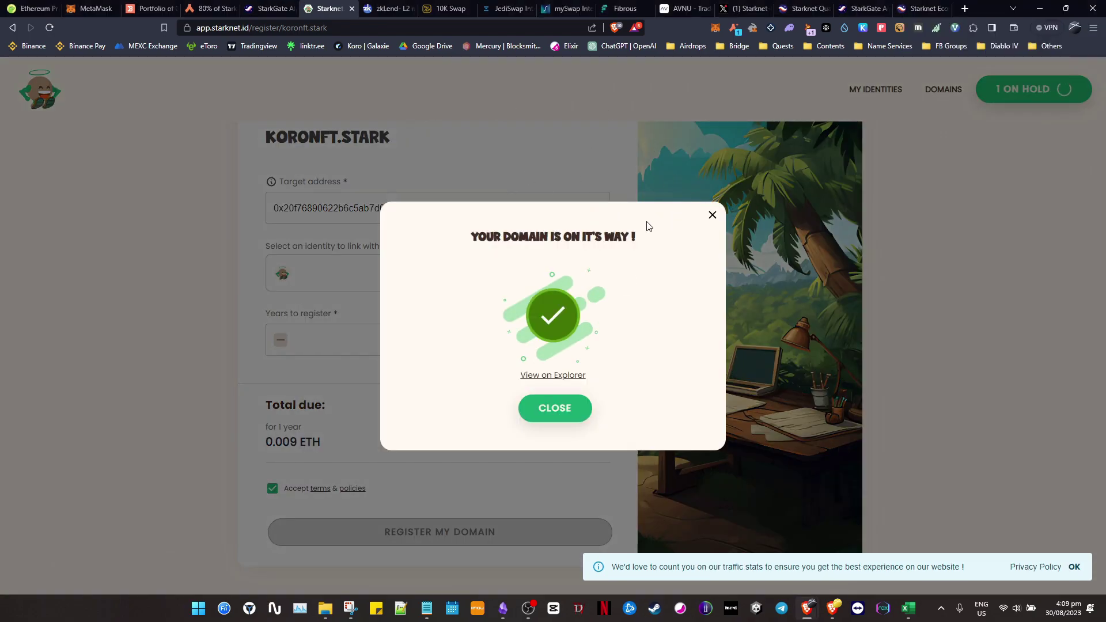
left_click(575, 377)
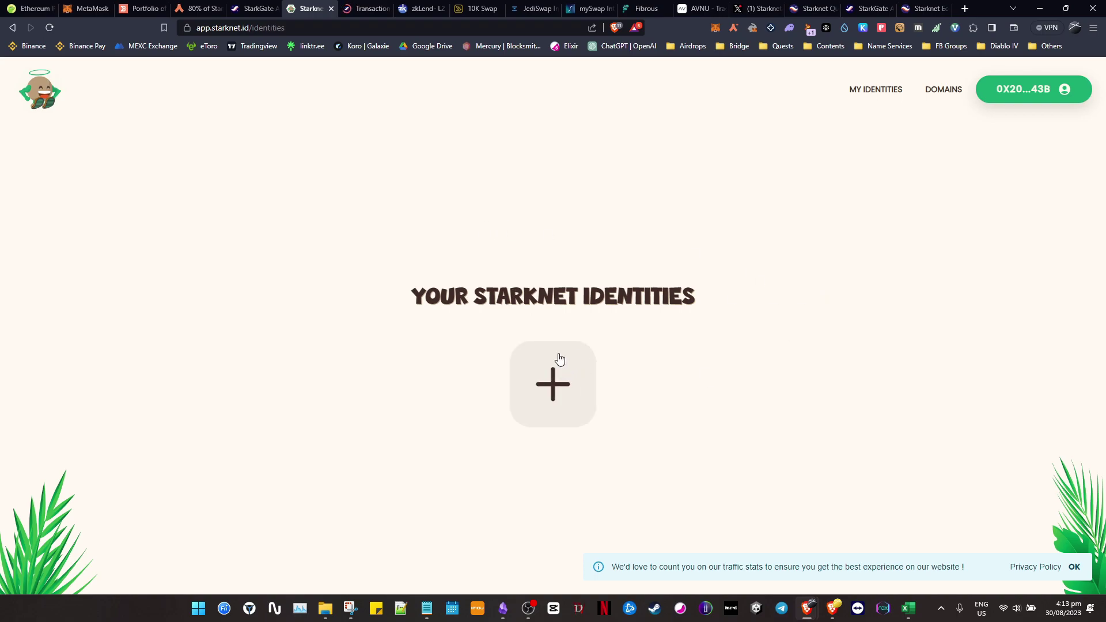
Mint a new Starknet identity NFT with wallet approval, and tick off the domain and identity task in the Obsidian checklist
left_click(560, 396)
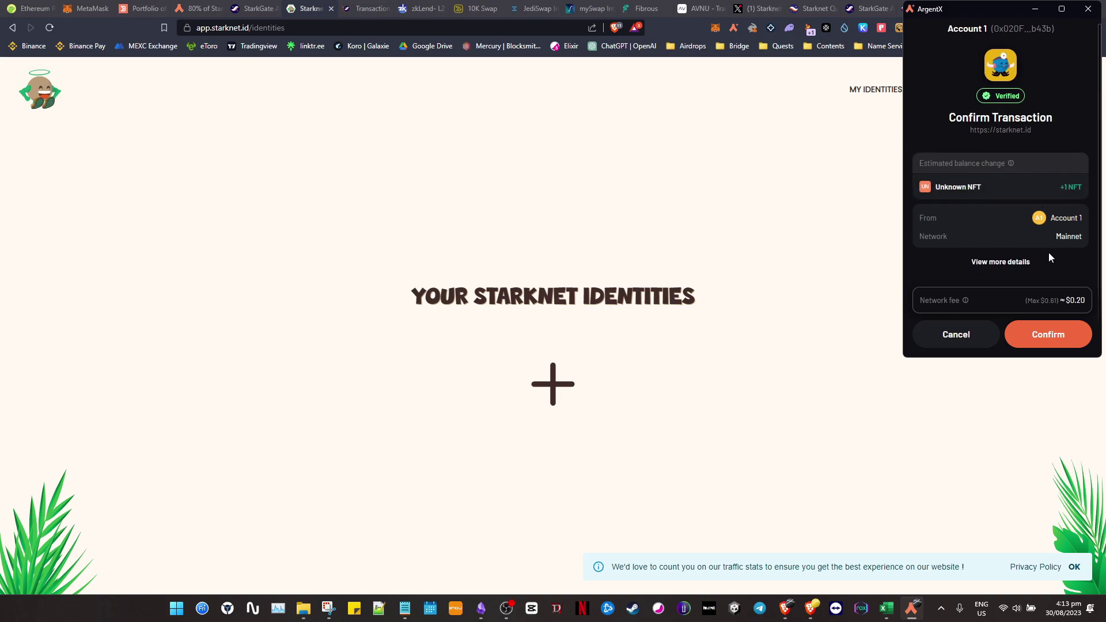
left_click(1057, 338)
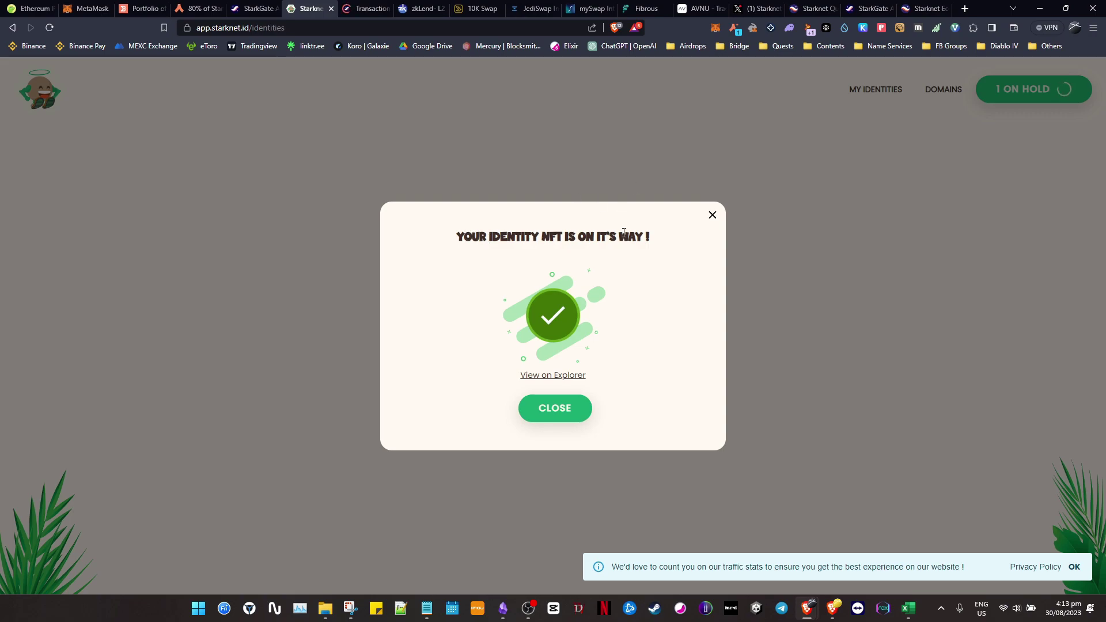
left_click(580, 376)
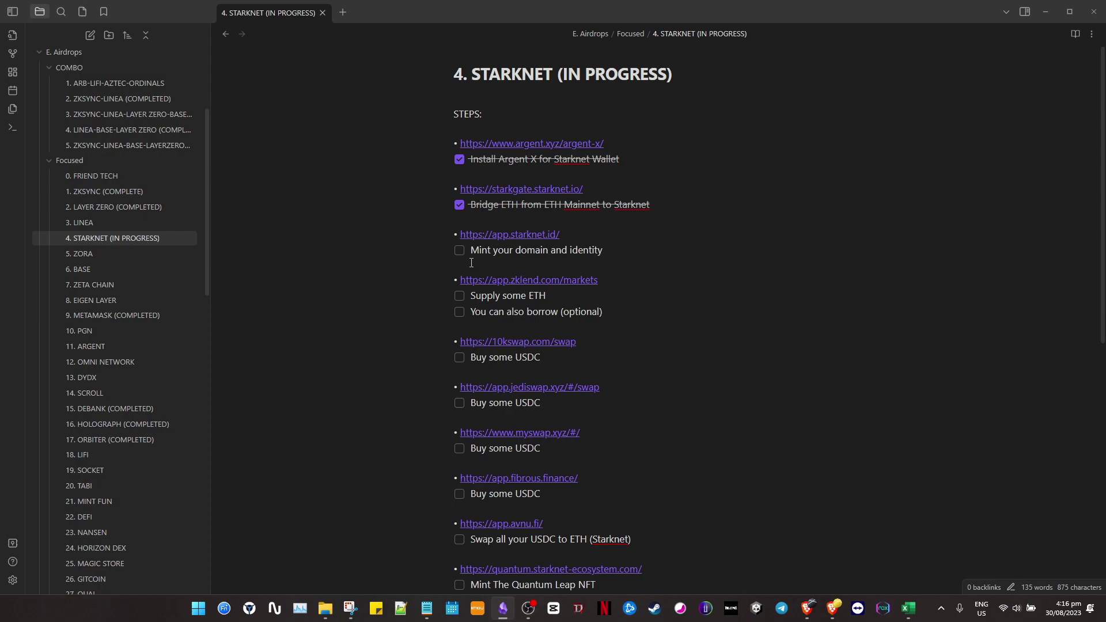
left_click(459, 250)
Review the lending tasks in the checklist, and enable and supply 0.003 ETH as collateral on zkLend
scroll(640, 292, "down", 1)
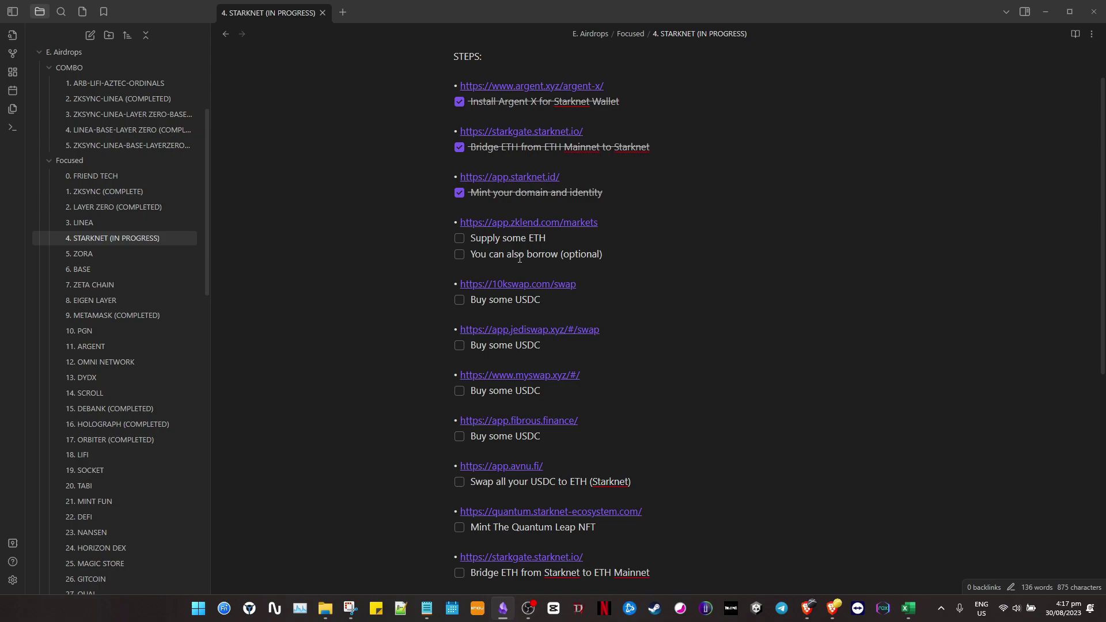
left_click_drag(598, 257, 470, 255)
left_click_drag(546, 238, 483, 239)
left_click(628, 240)
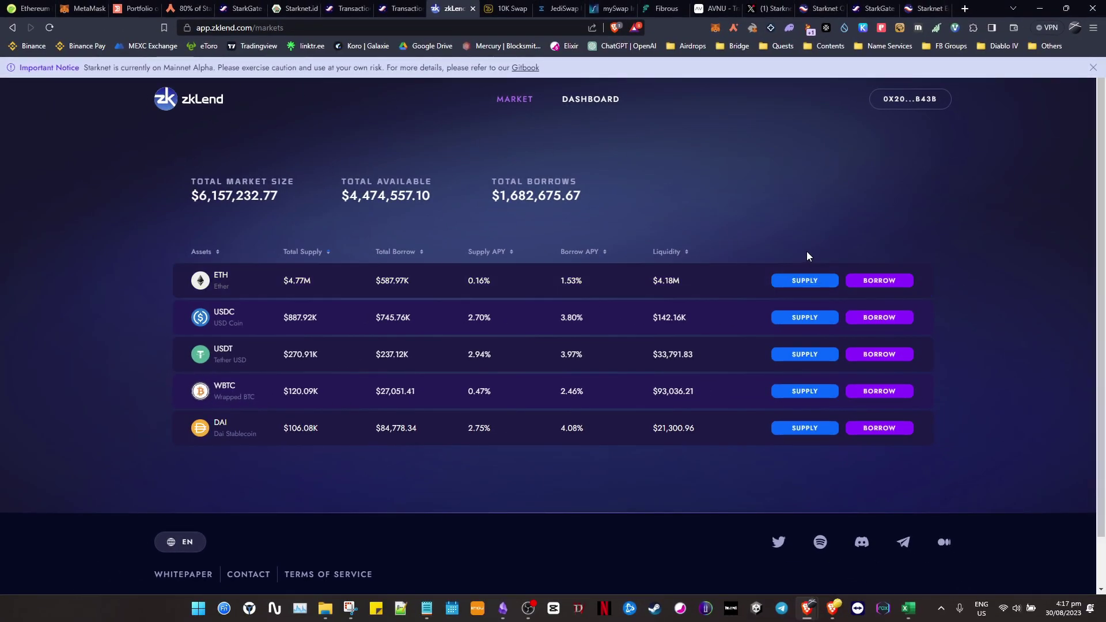
left_click(805, 280)
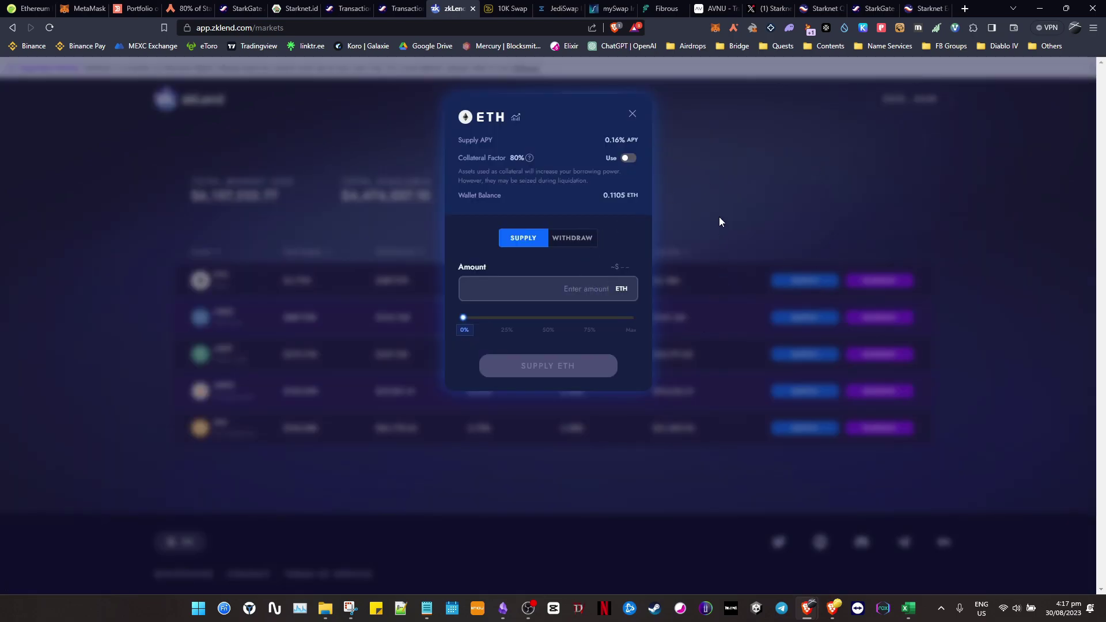
type("0.003")
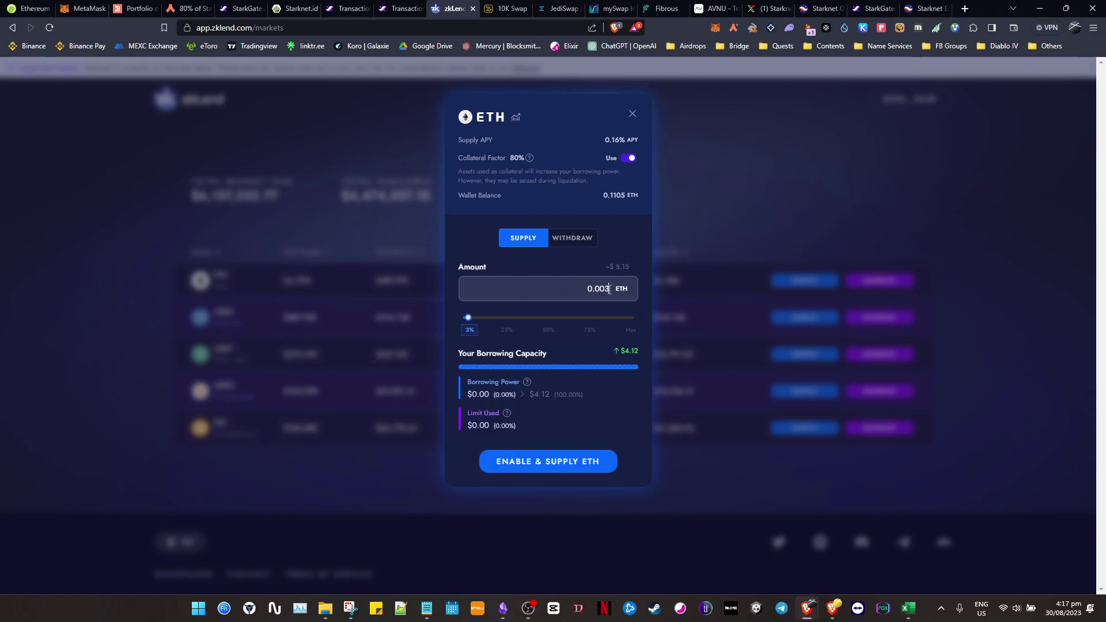
left_click(580, 464)
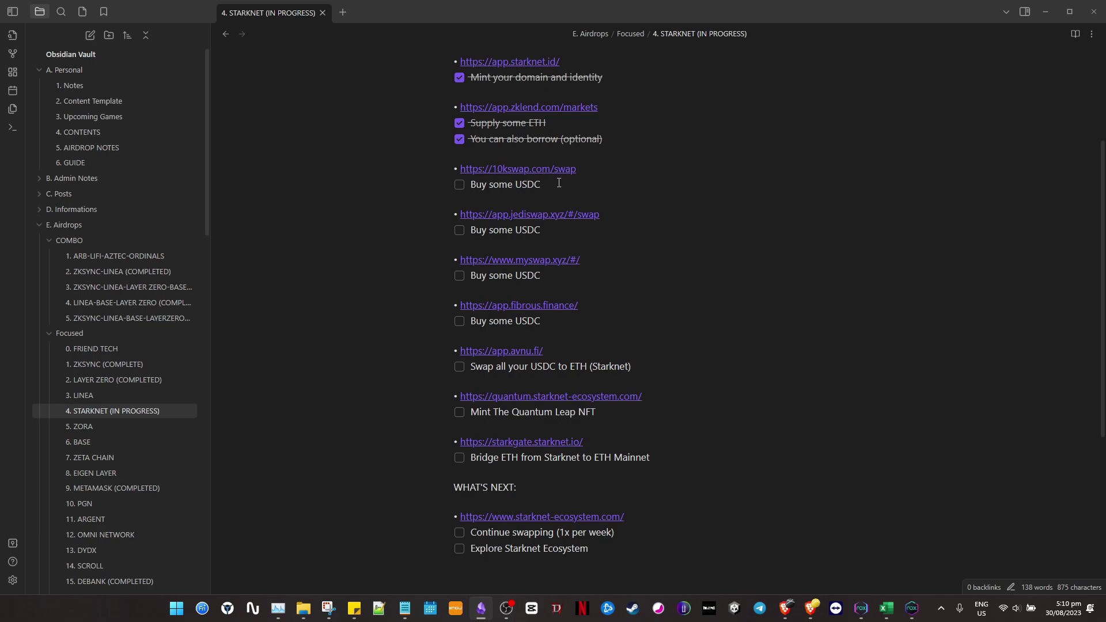
Review the four USDC purchase tasks in the Obsidian checklist and the prepared 0.01 ETH swaps on 10K Swap, JediSwap, mySwap and Fibrous
left_click_drag(557, 321, 503, 172)
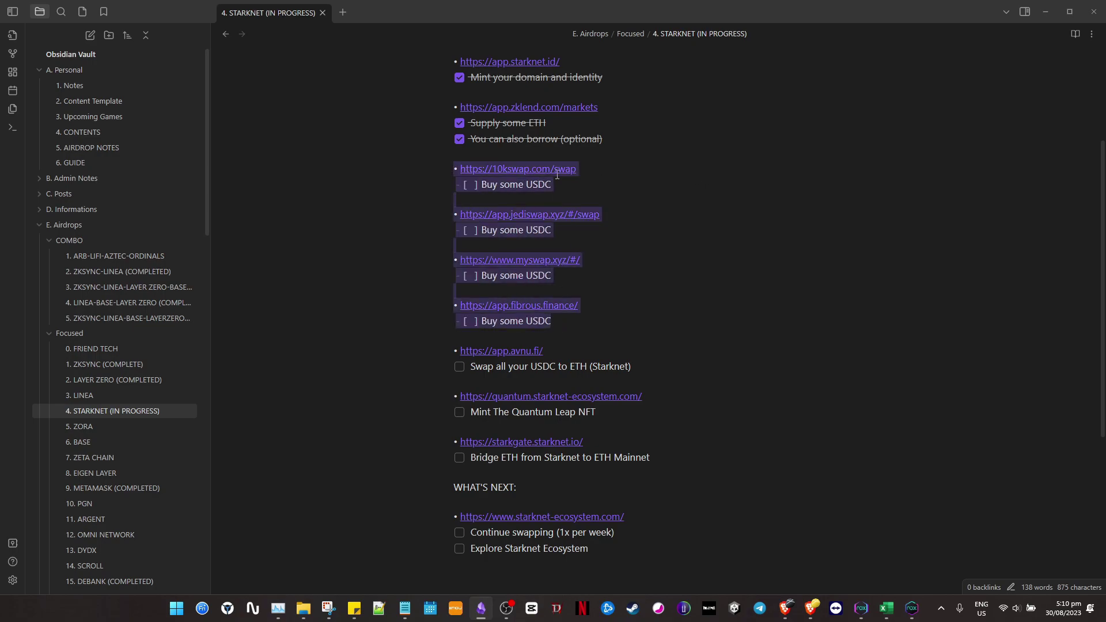
left_click(697, 185)
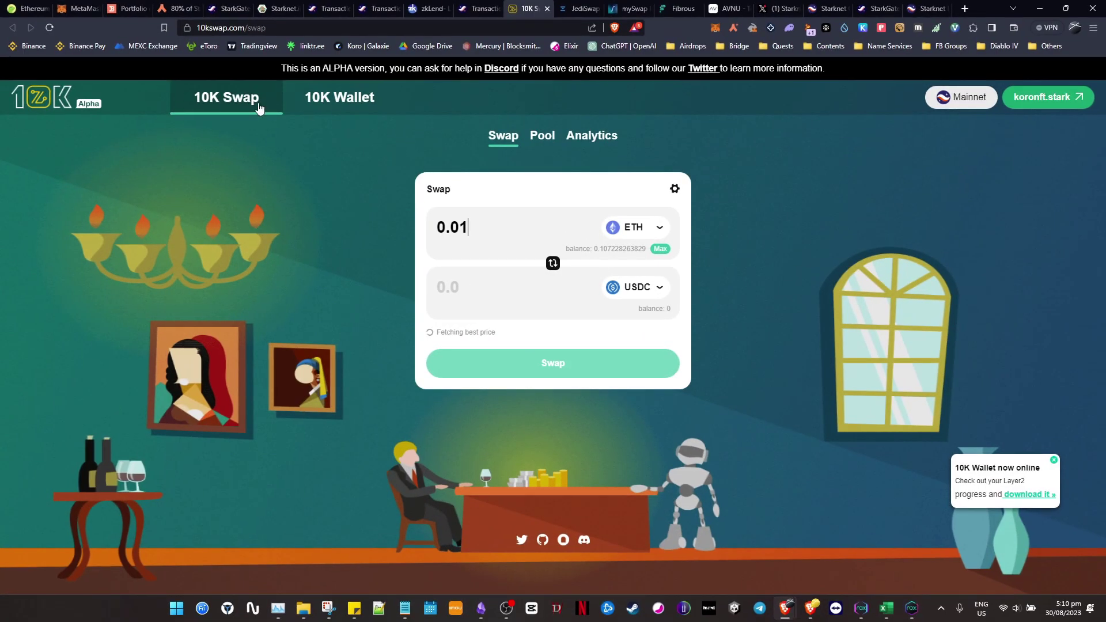
left_click(581, 8)
left_click(630, 8)
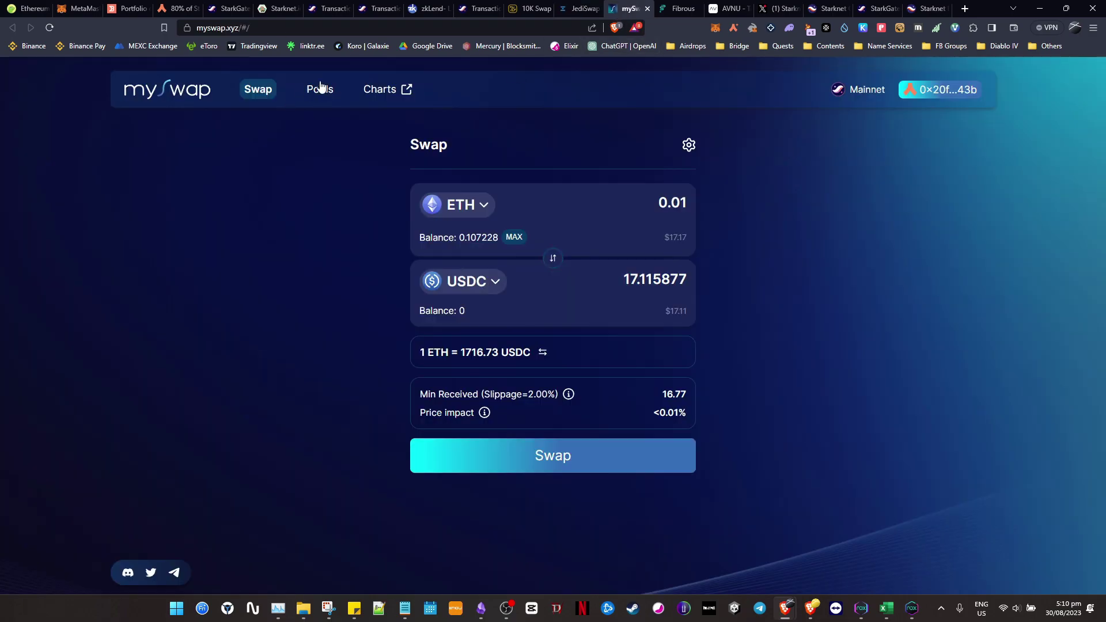
key("ctrl+Tab")
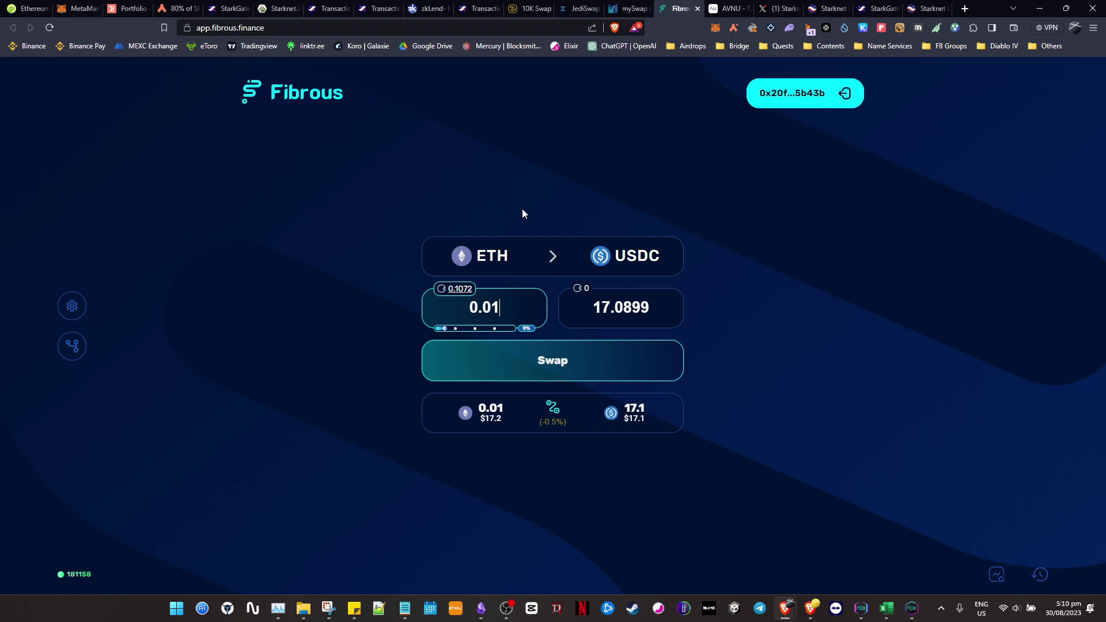
left_click(626, 8)
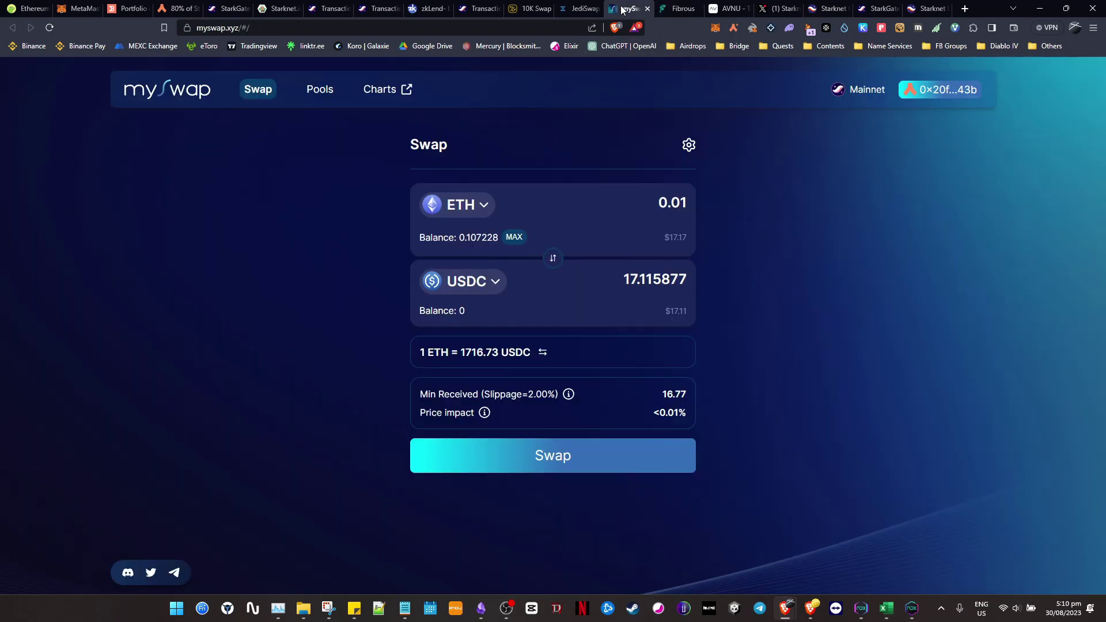
left_click(576, 8)
left_click(539, 8)
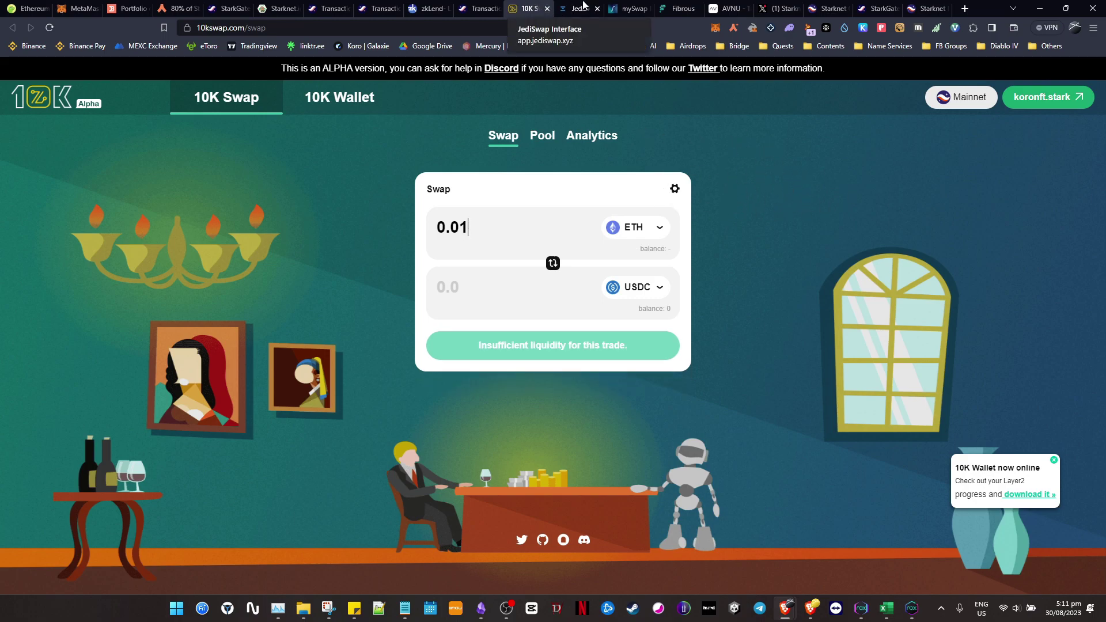
Swap 0.01 ETH for USDC on JediSwap and approve the transaction in the wallet
left_click(582, 8)
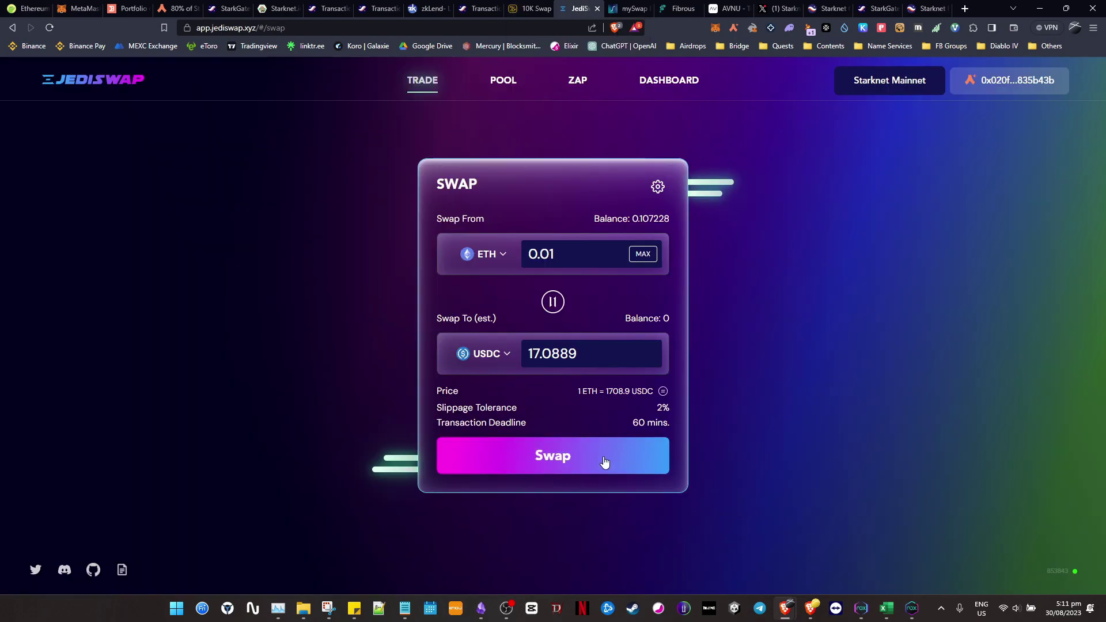
left_click(608, 459)
left_click(1048, 333)
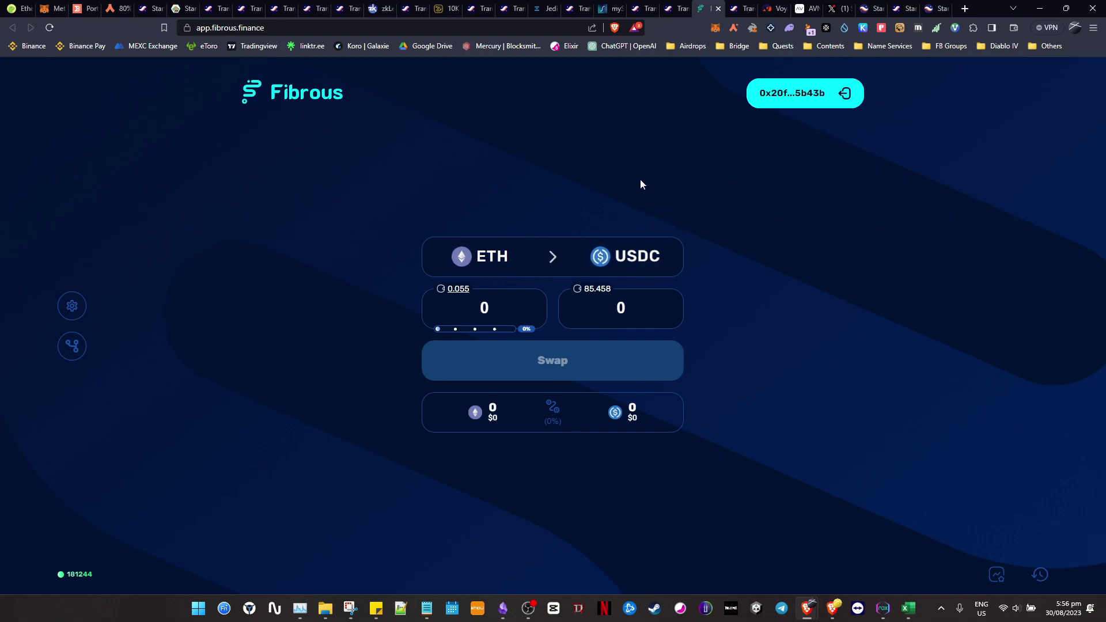
Revisit 10K Swap, JediSwap, mySwap and Fibrous, and tick off their four "Buy some USDC" tasks in the Obsidian checklist
left_click(453, 8)
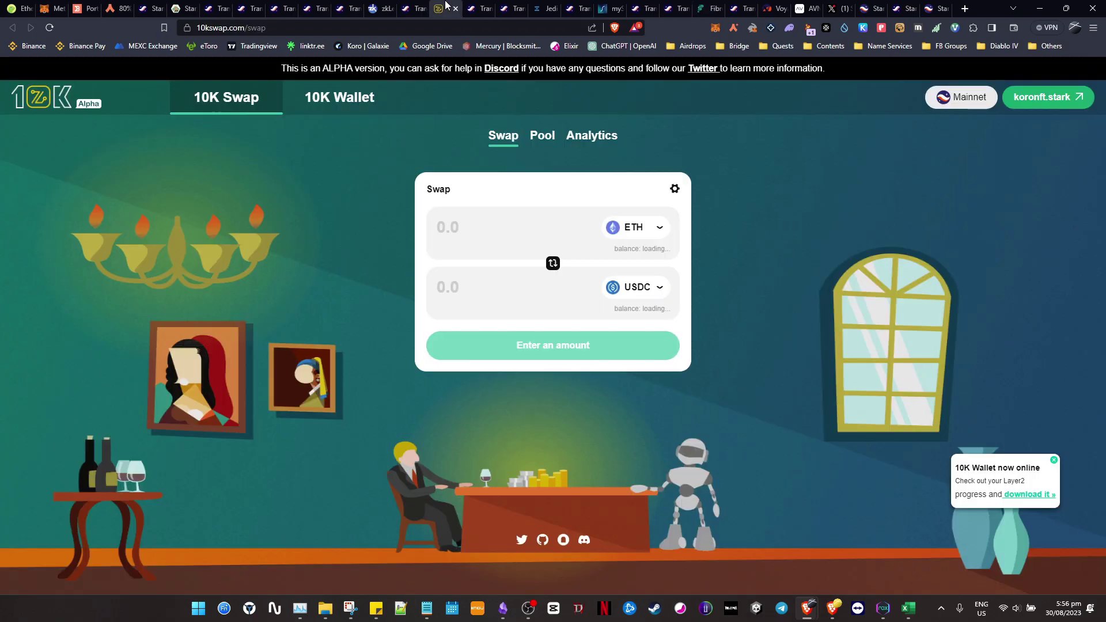
left_click(549, 8)
left_click(618, 9)
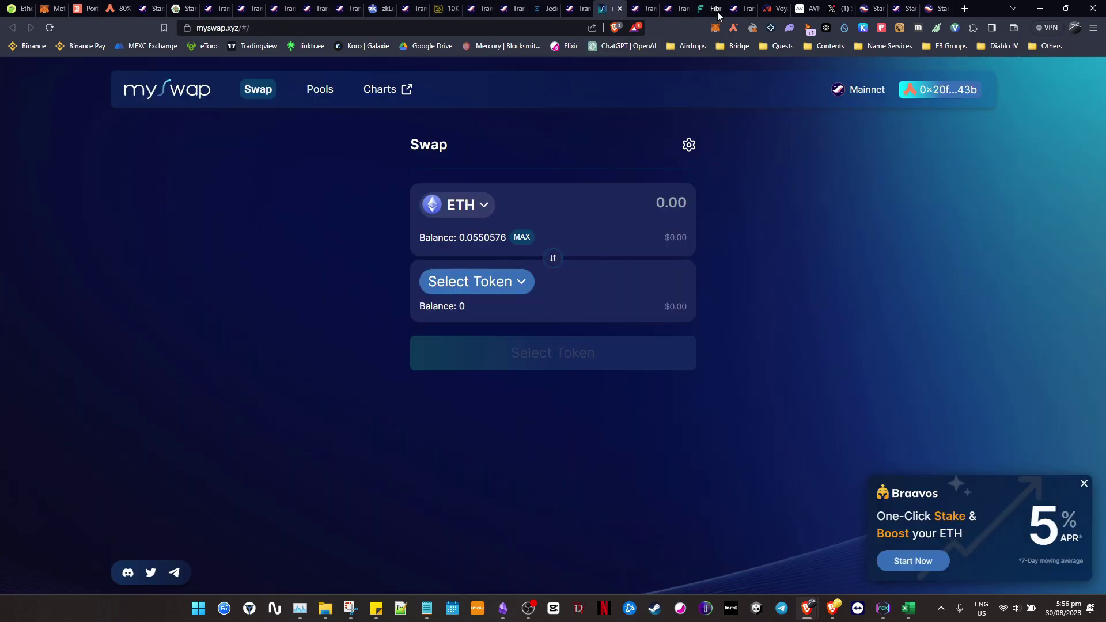
left_click(715, 8)
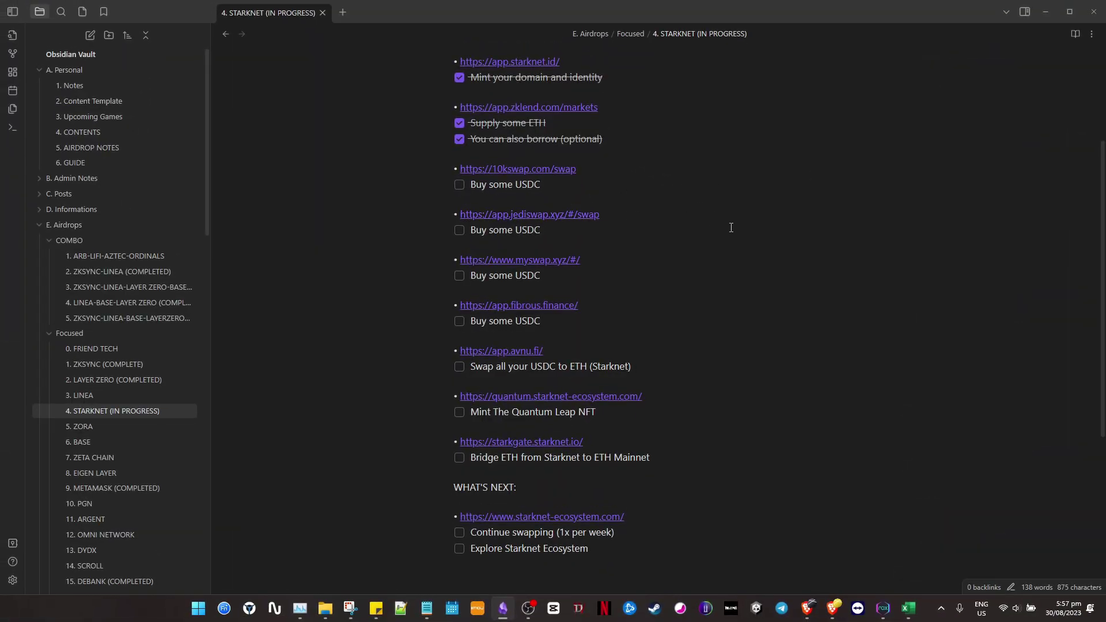
left_click(459, 185)
left_click(459, 230)
left_click(459, 275)
left_click(459, 321)
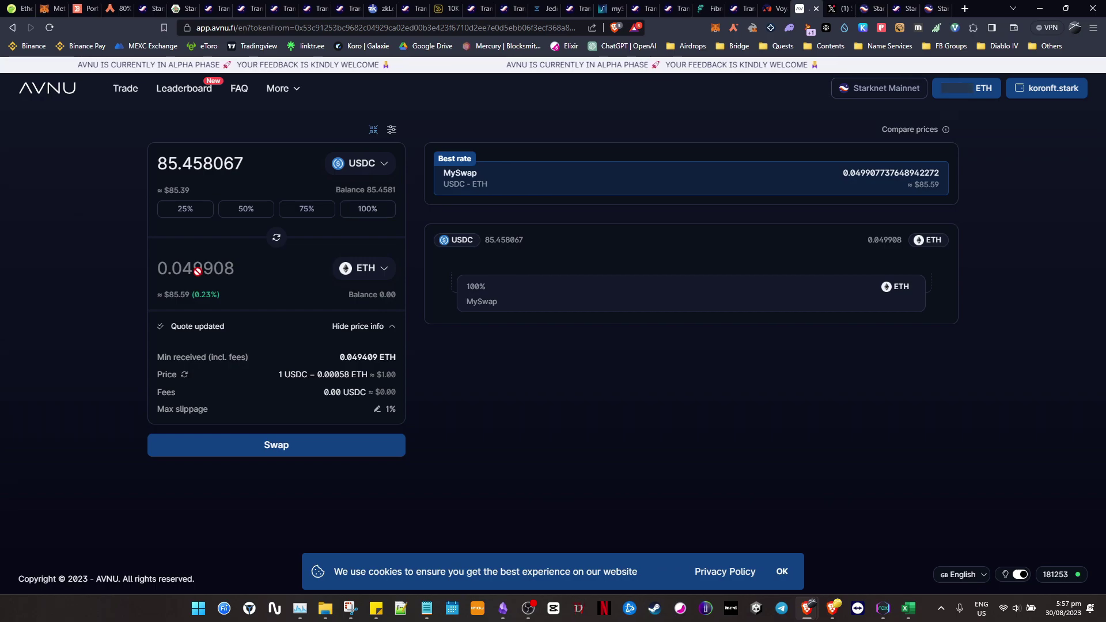
Swap 85.458067 USDC to ETH on AVNU, and tick off the USDC-to-ETH swap task in the Obsidian checklist
left_click(276, 444)
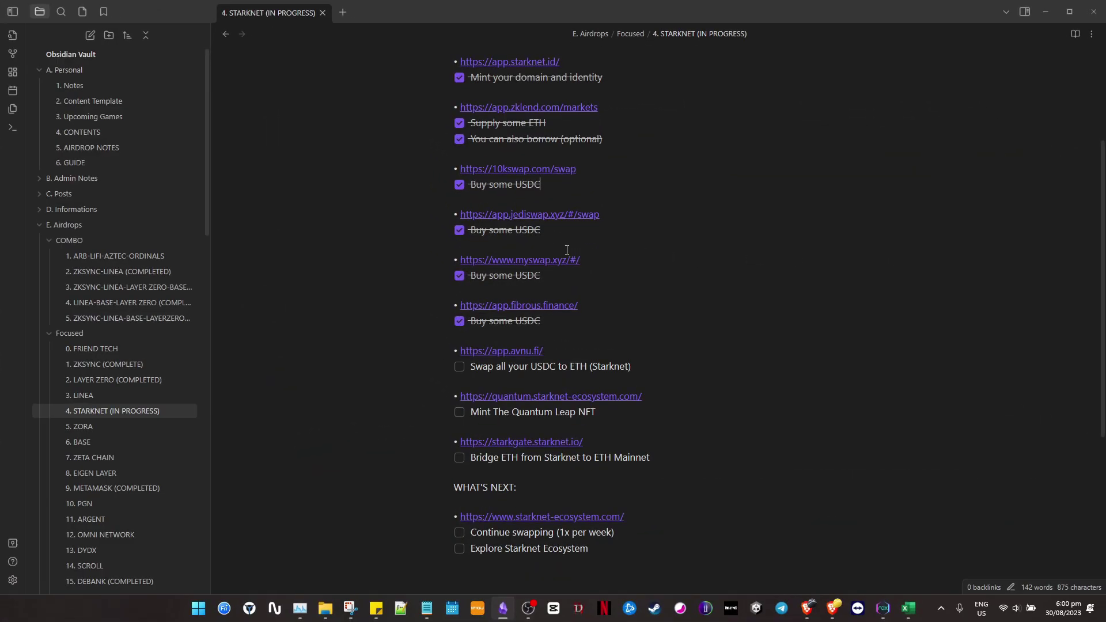
left_click(460, 367)
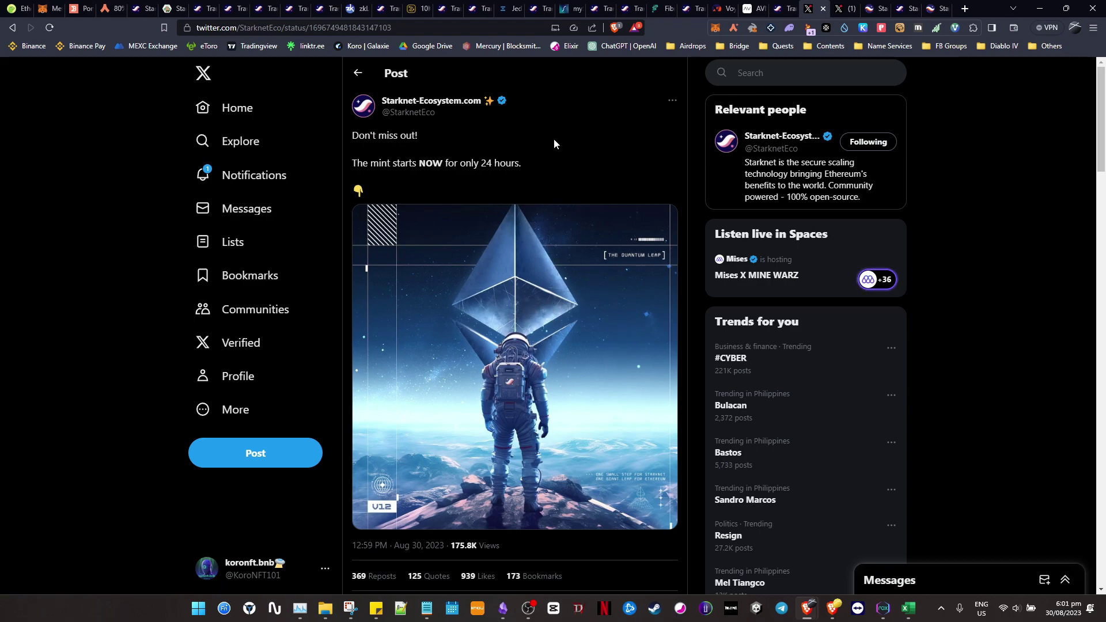
Open the Quantum Leap NFT campaign page and read the notice to the community
key("ctrl+Tab")
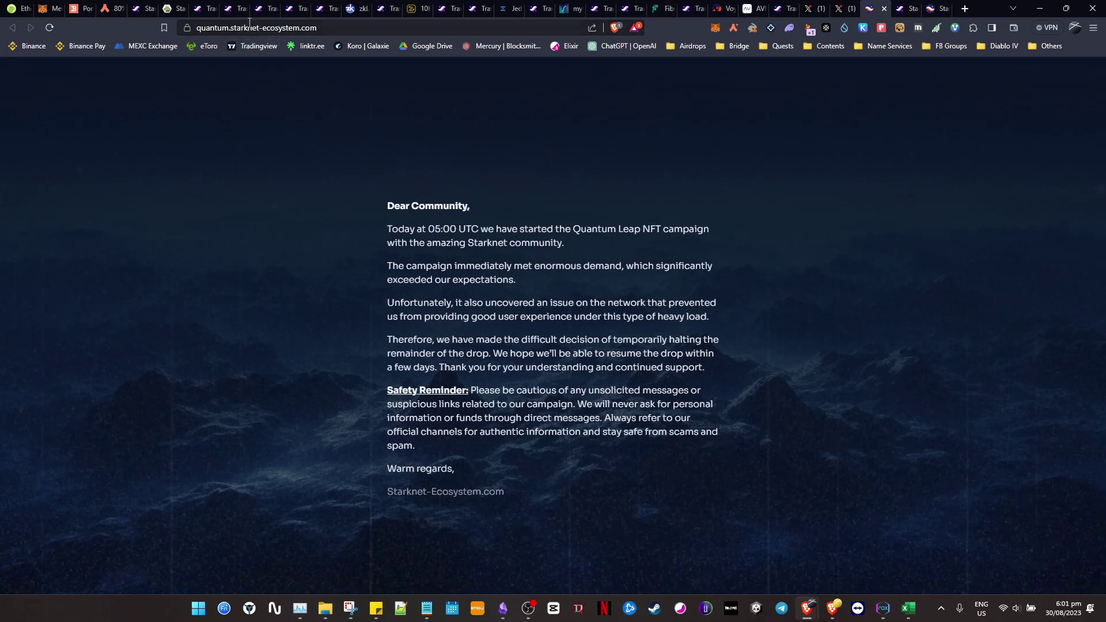
left_click_drag(395, 206, 508, 275)
left_click_drag(513, 369, 508, 367)
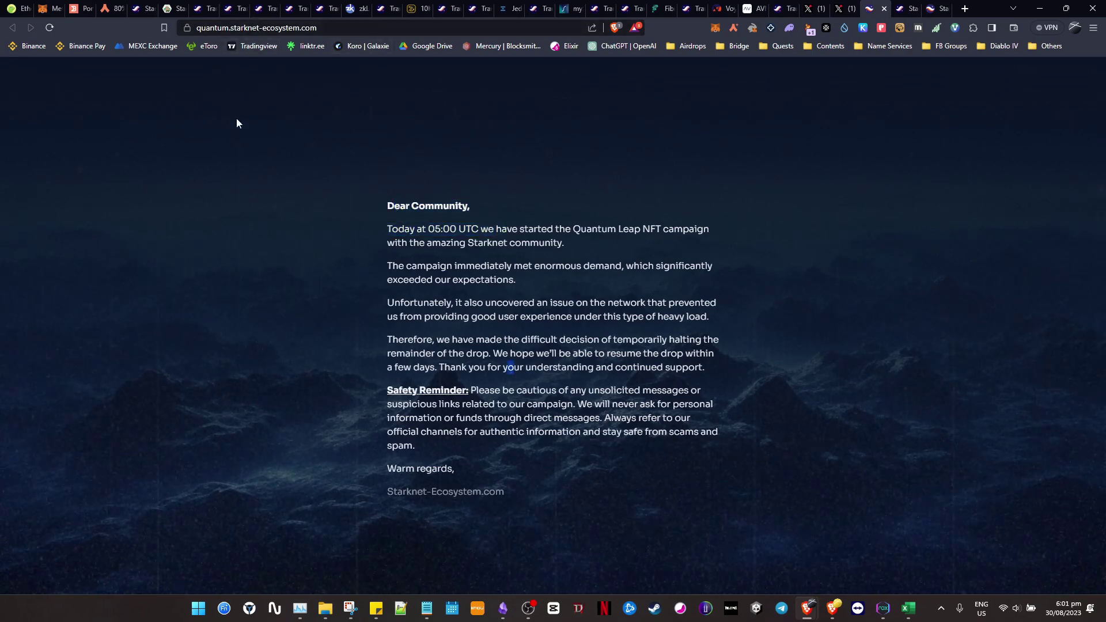
Switch to the Obsidian checklist and review the task to bridge ETH from Starknet to ETH Mainnet
left_click(568, 300)
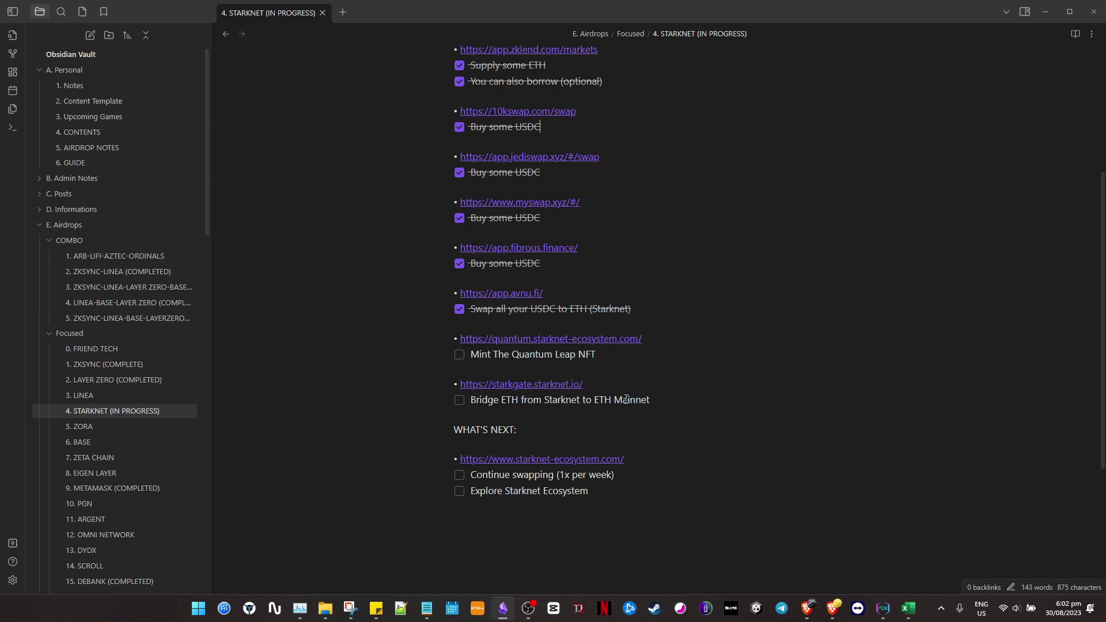
left_click_drag(657, 400, 472, 401)
left_click(599, 400)
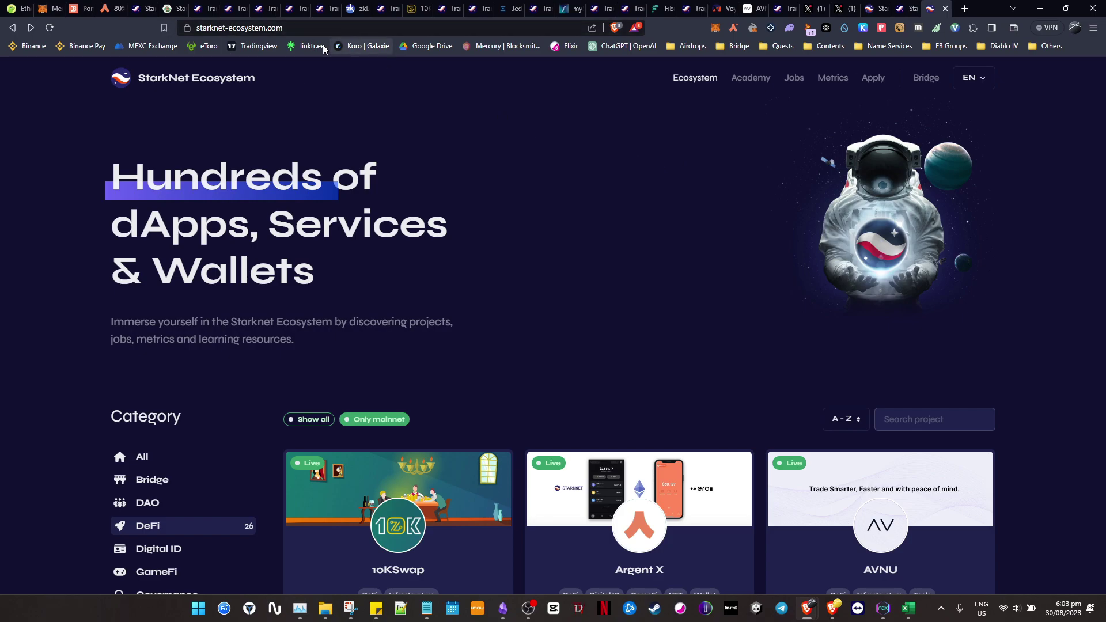
Browse the StarkNet Ecosystem projects under All, Bridge, DAO, DeFi and Digital ID, and return to the full project list
scroll(693, 231, "down", 4)
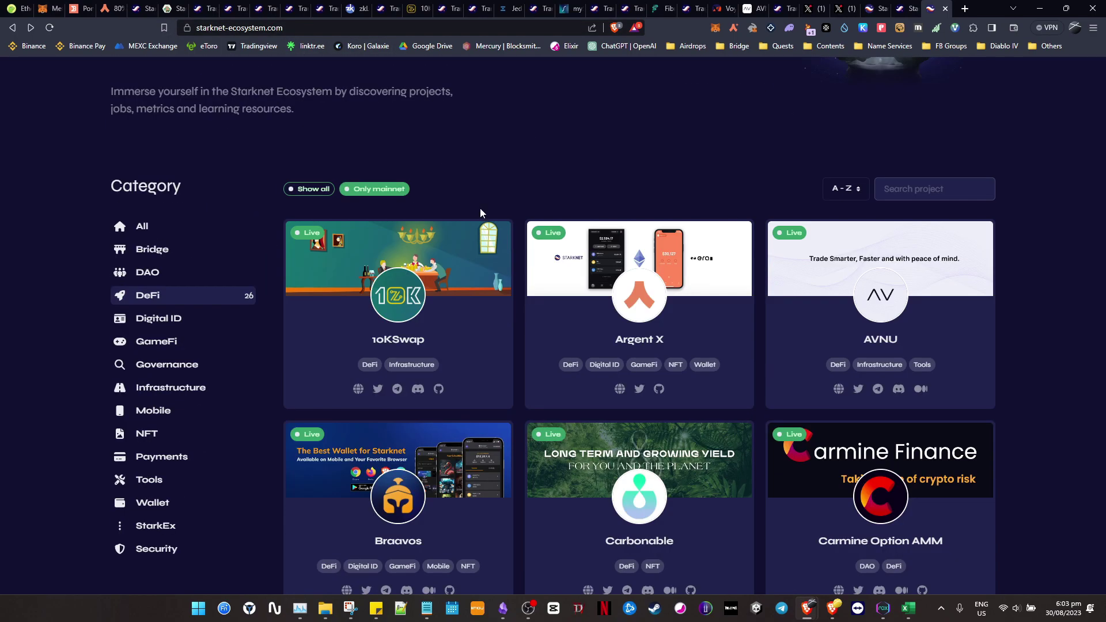
left_click(146, 226)
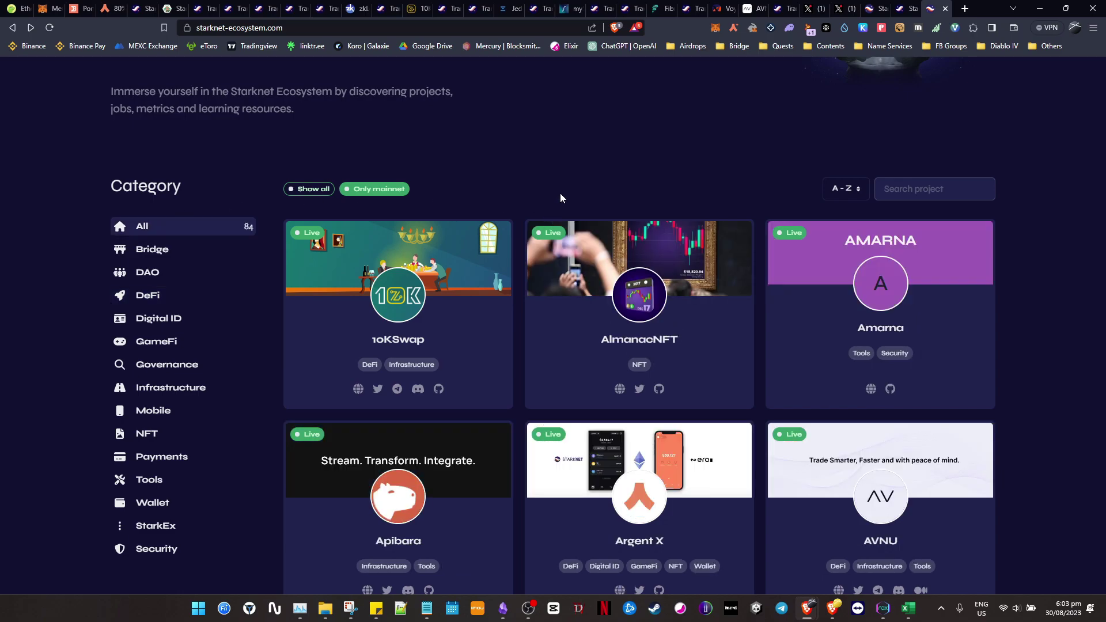
scroll(640, 86, "down", 2)
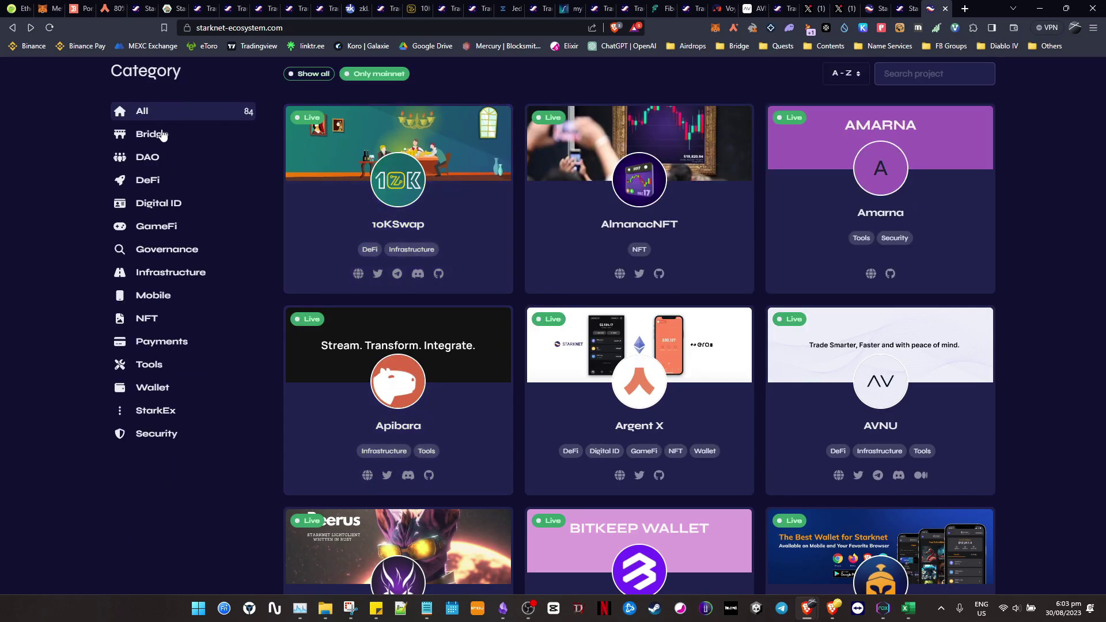
left_click(162, 135)
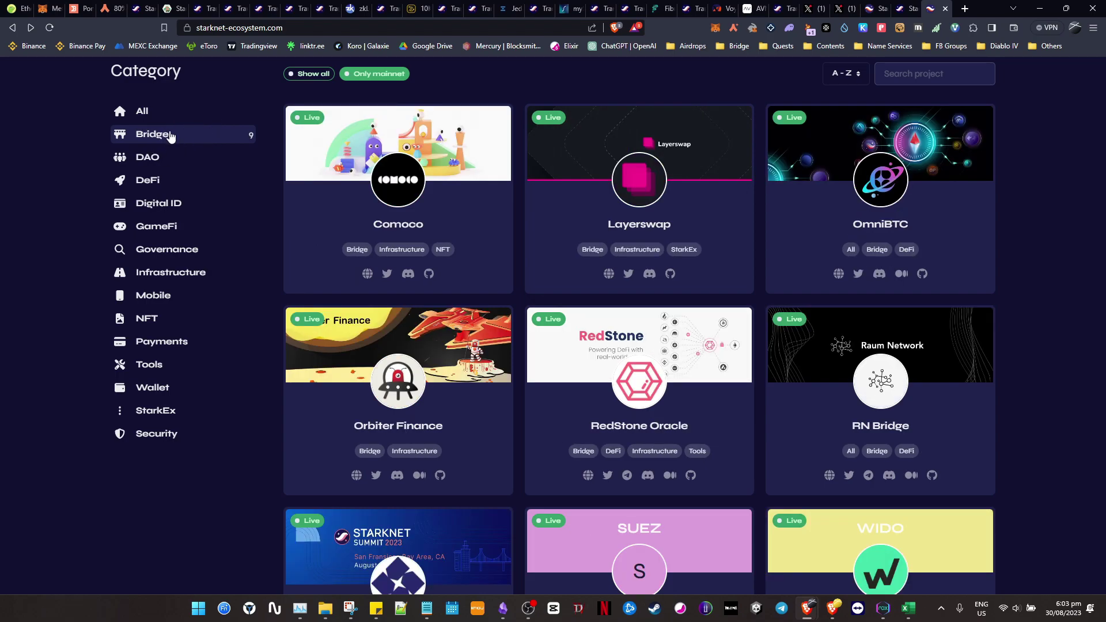
left_click(159, 162)
left_click(163, 182)
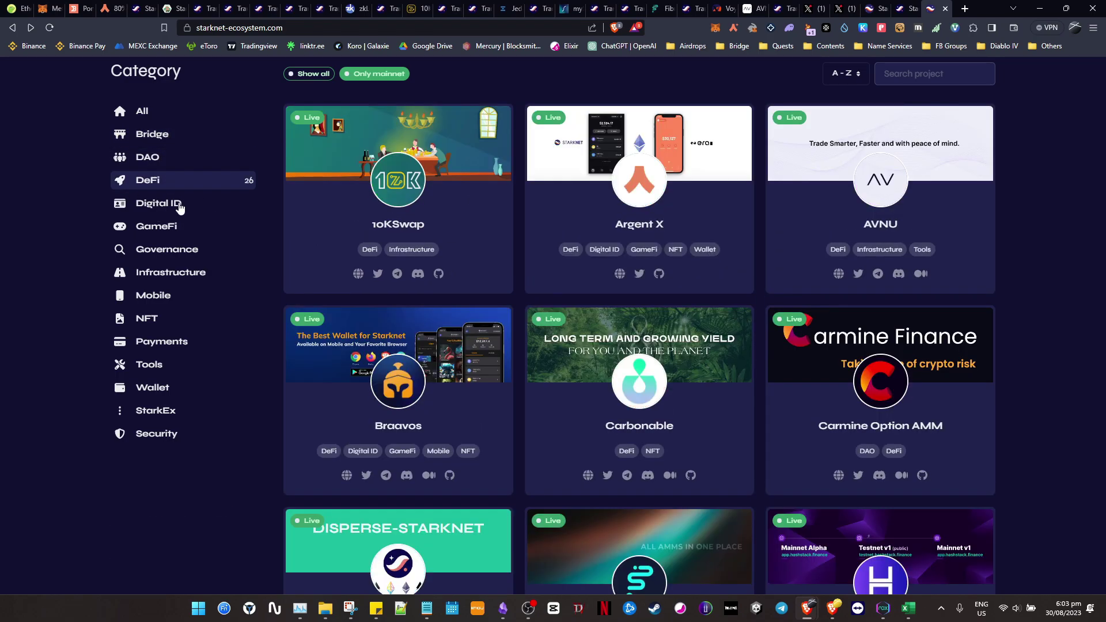
left_click(180, 206)
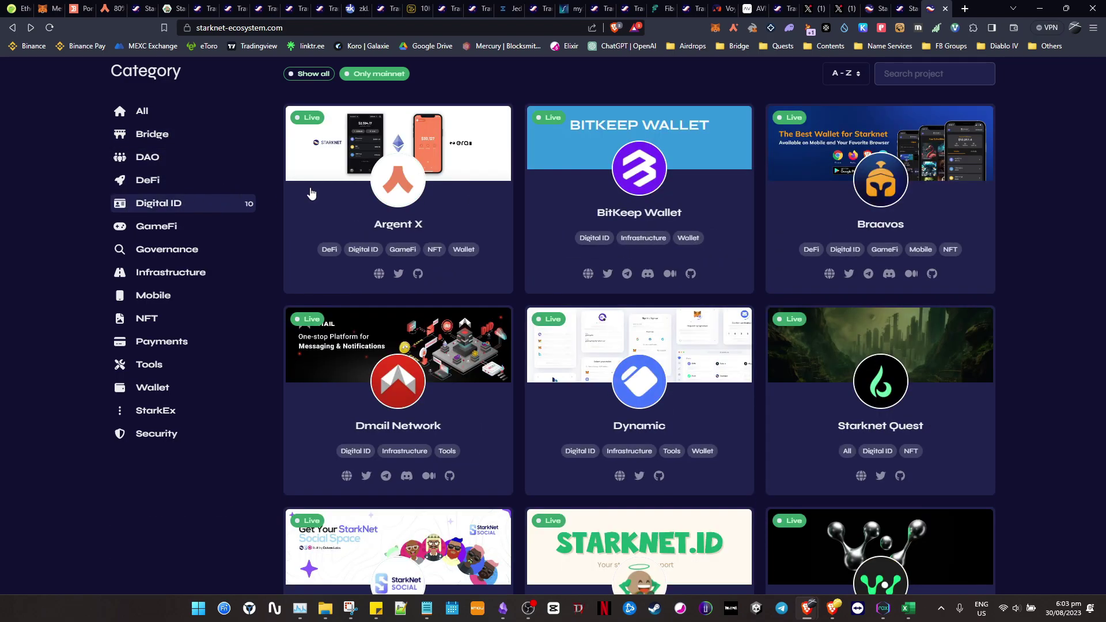
left_click(155, 115)
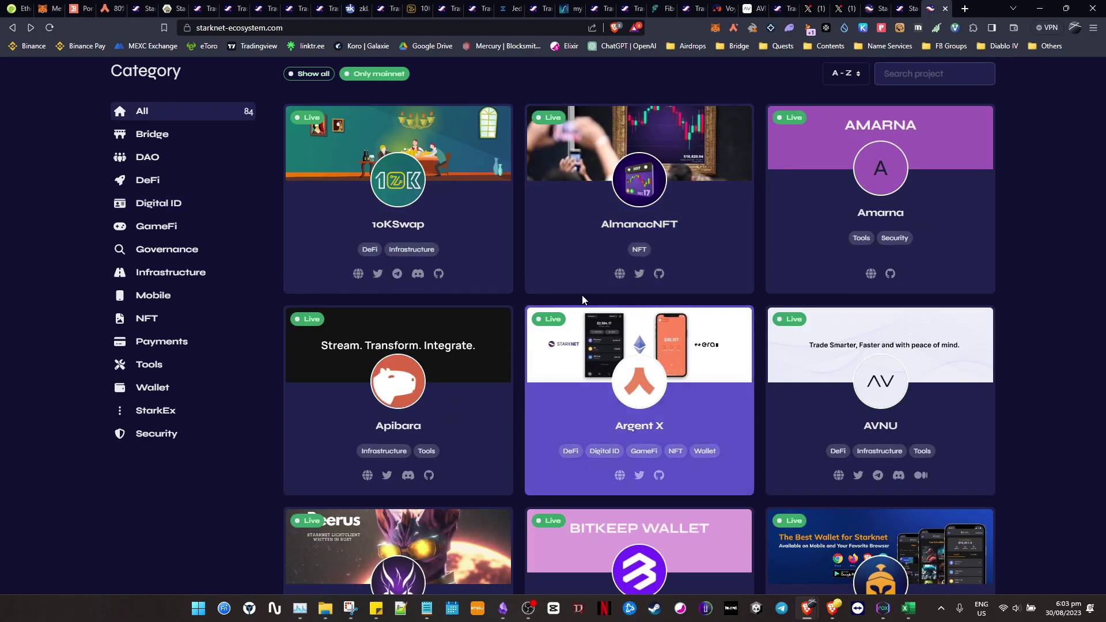